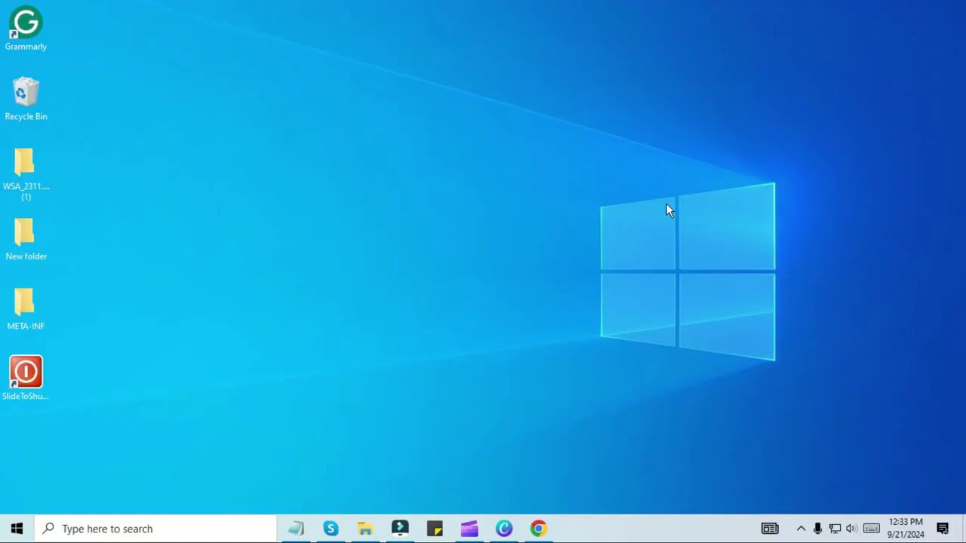
Open the Windows Prefetch folder with the Run command prefetch
key(super+r)
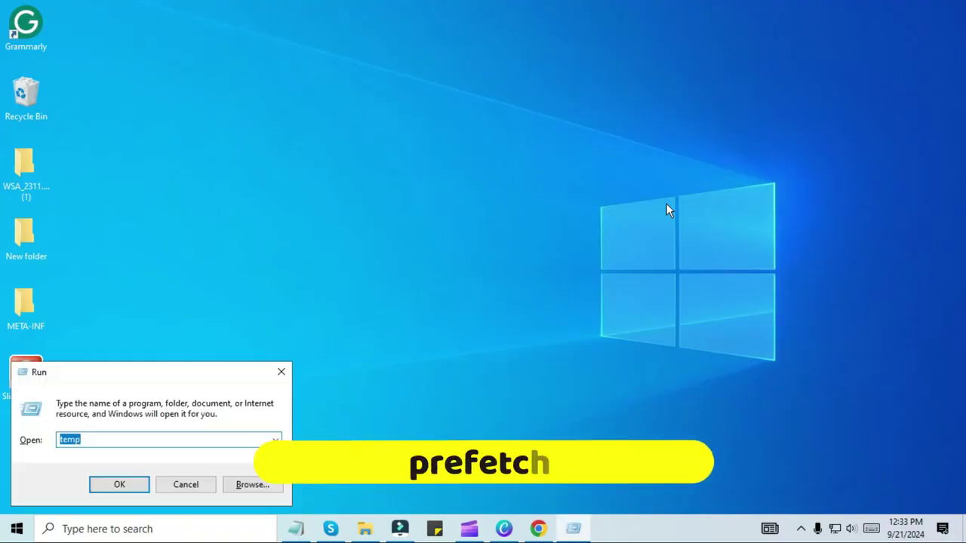
text(prefetch)
click(115, 485)
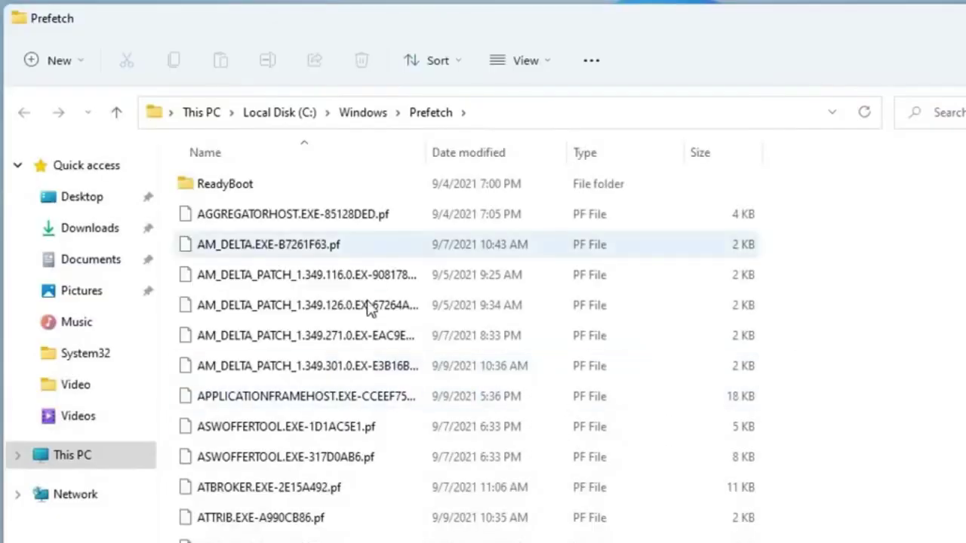
Permanently delete all files and folders in the Prefetch folder, bypassing the Recycle Bin
click(300, 279)
click(333, 225)
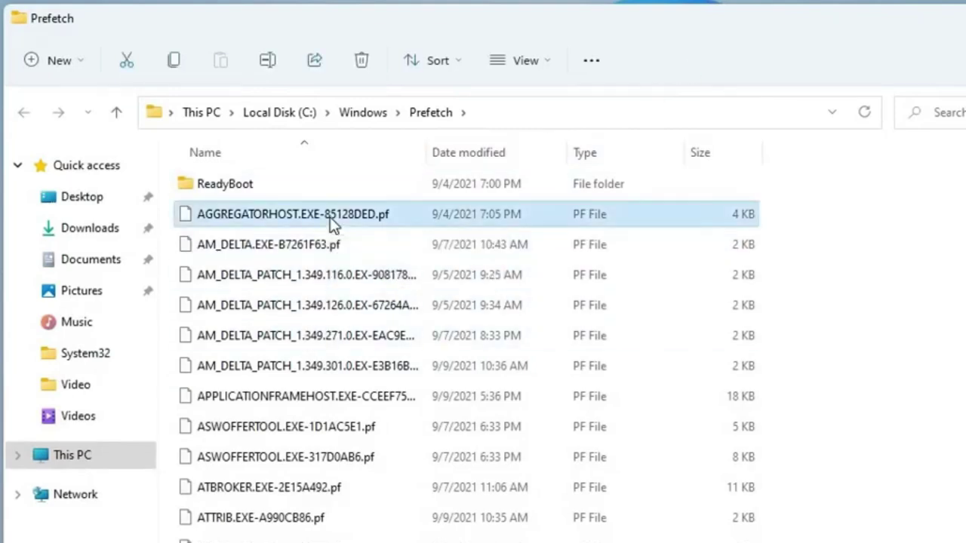
key(ctrl+a)
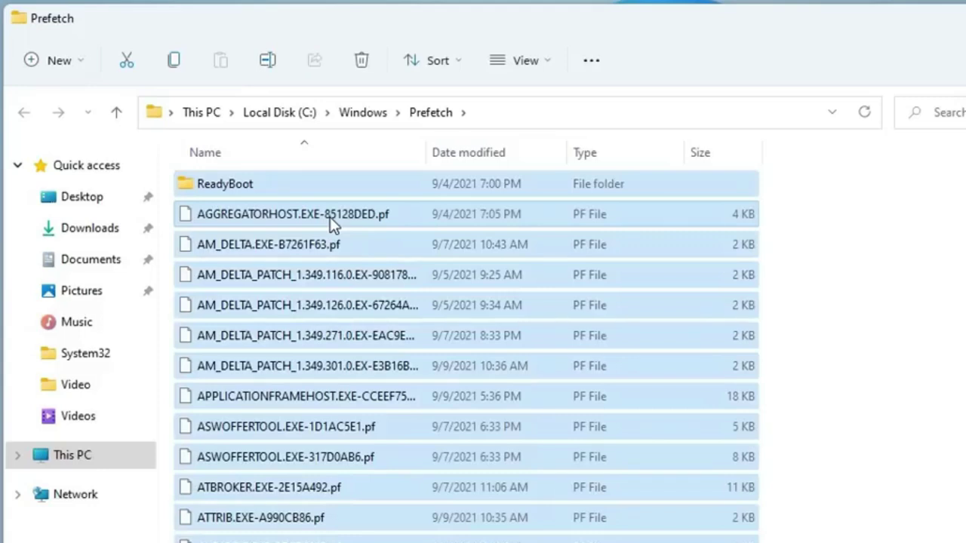
key(shift+Delete)
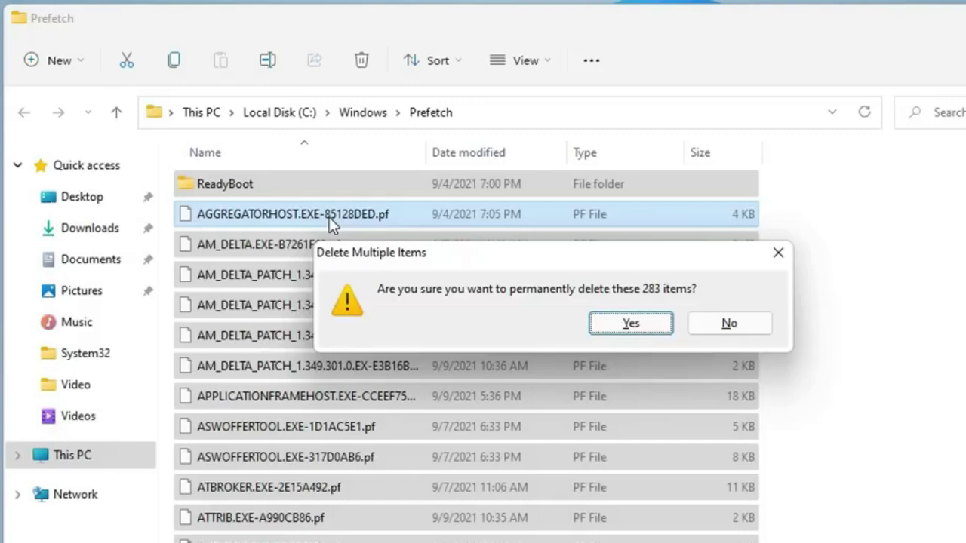
click(638, 328)
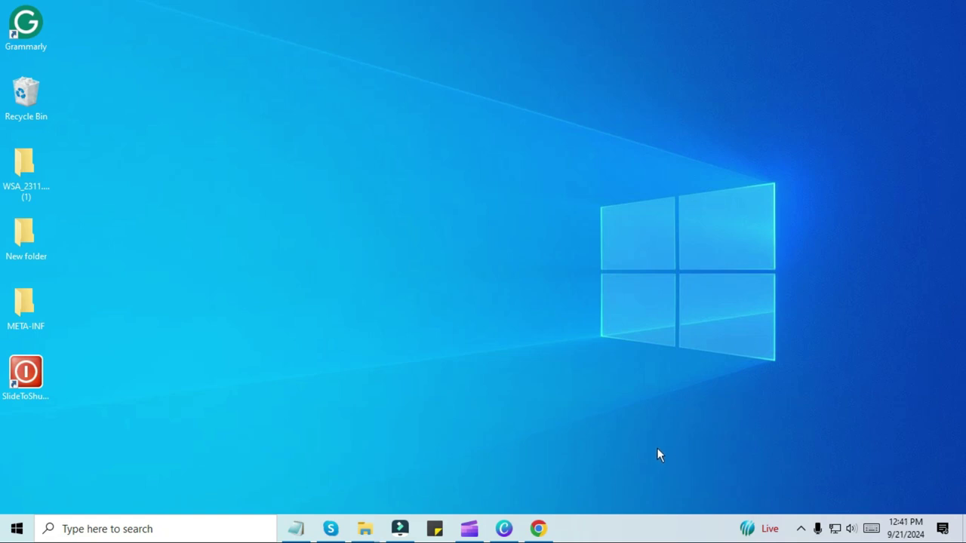
Enter temp as the Run command and permanently delete every item in the displayed Prefetch folder
key(super+r)
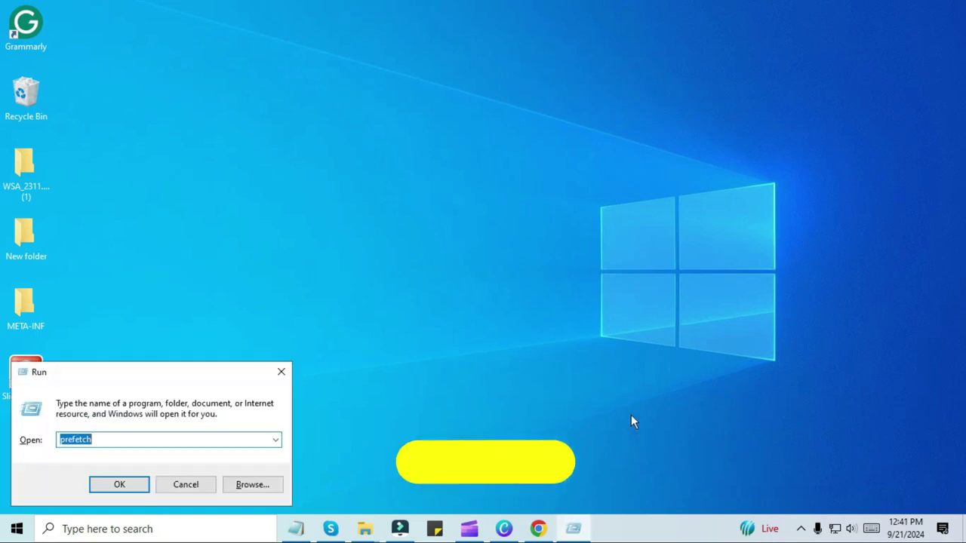
text(temp)
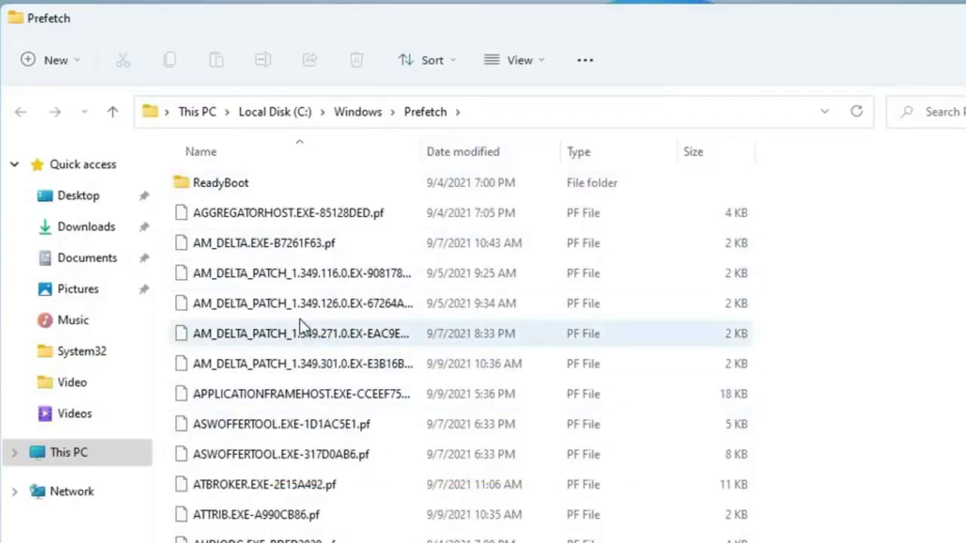
click(294, 277)
click(326, 219)
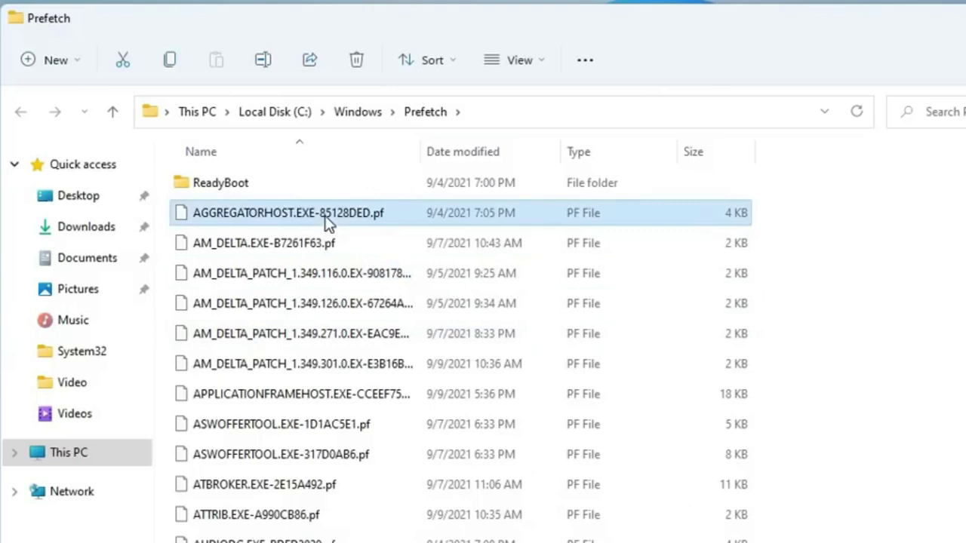
key(ctrl+a)
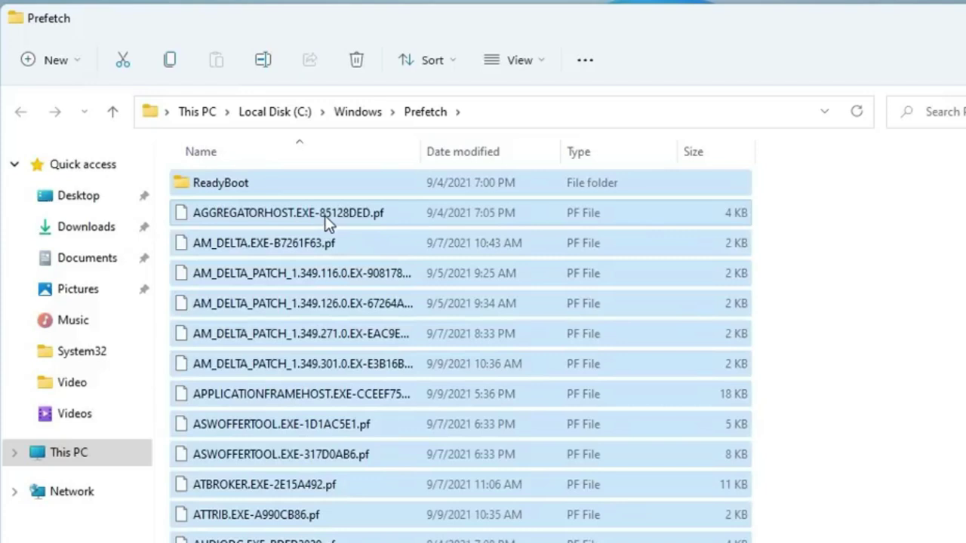
key(shift+Delete)
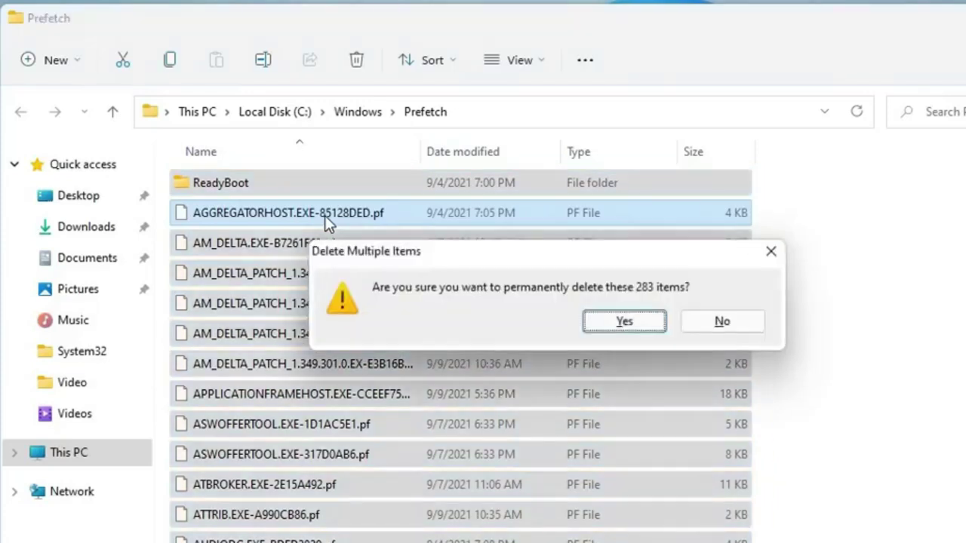
click(625, 322)
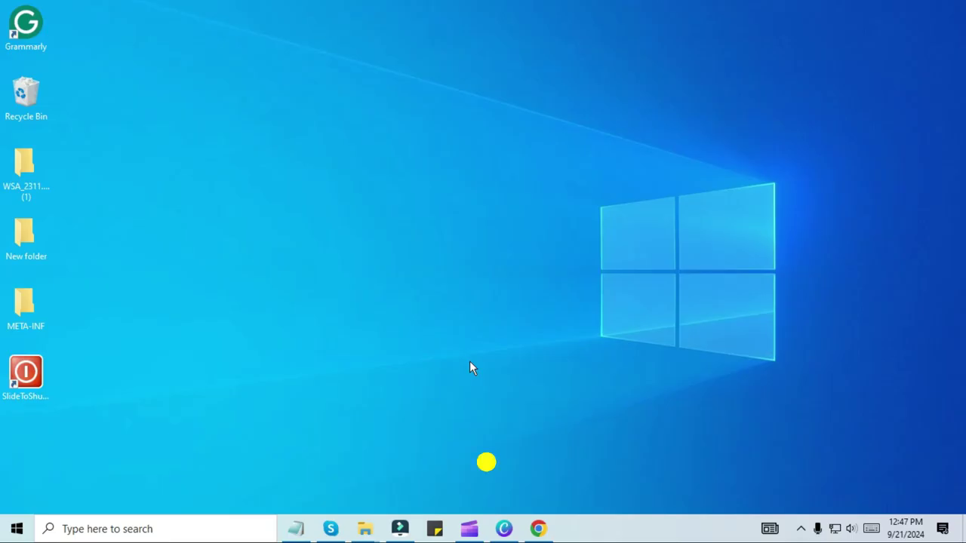
Open the user's local Temp folder with the Run command %temp%
key(super+r)
text(%temp%)
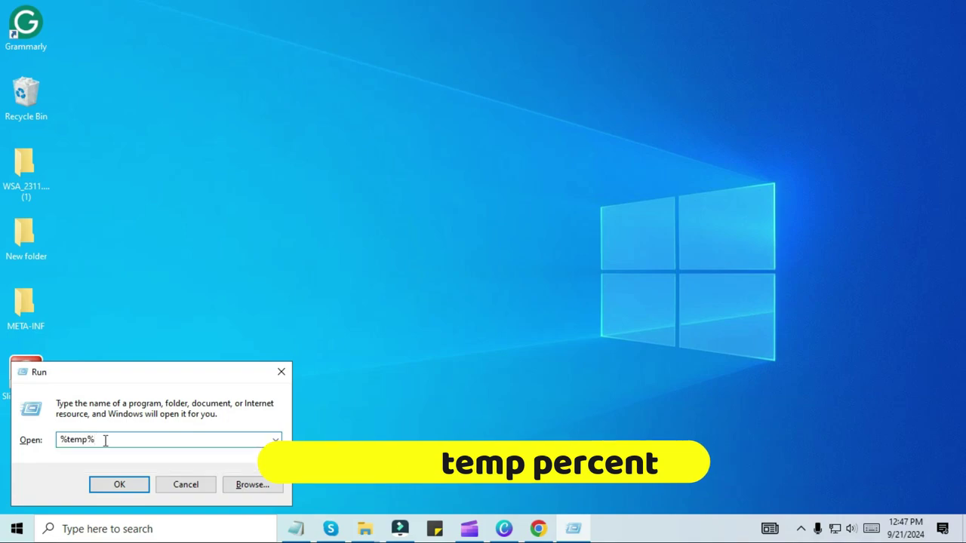
click(119, 484)
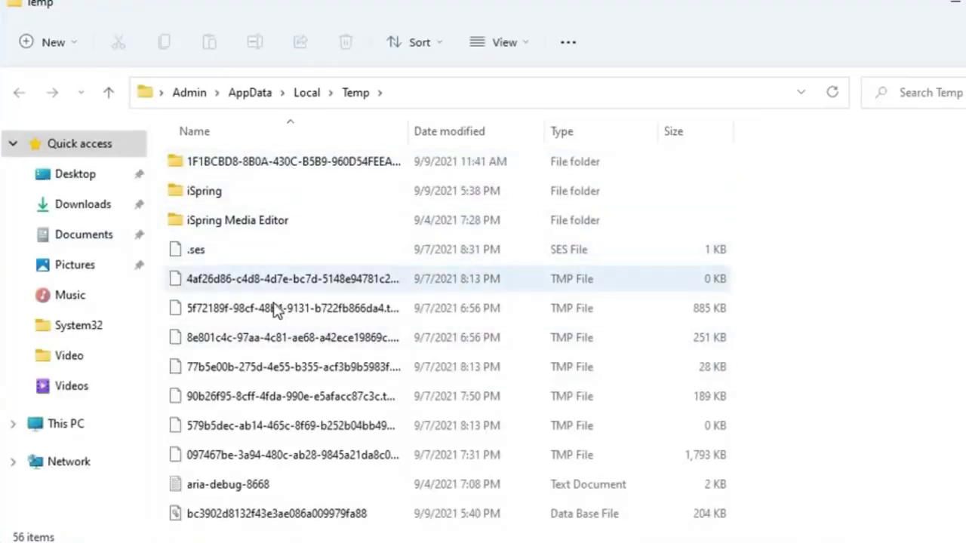
Permanently delete all items in the local Temp folder, skipping all files that are in use
click(305, 404)
scroll(305, 405, down, 8)
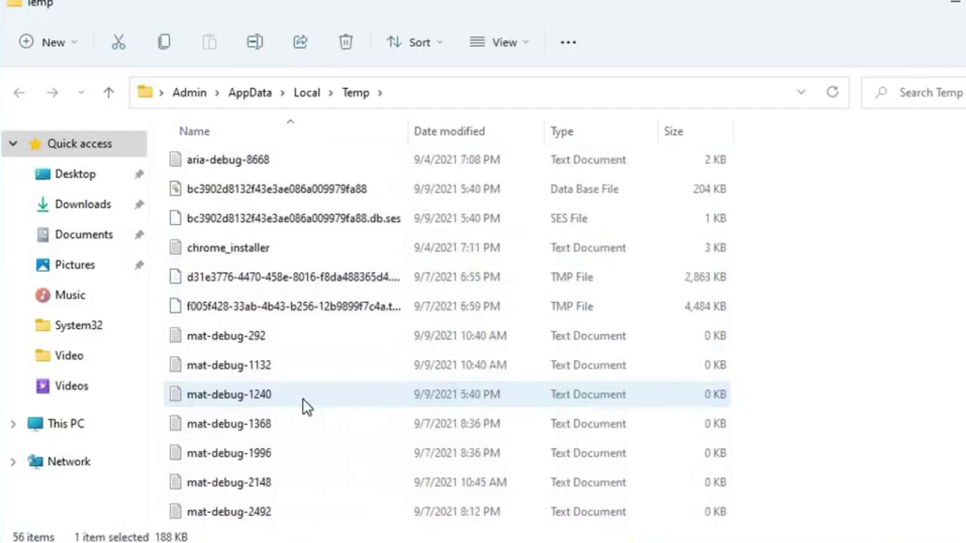
scroll(305, 405, up, 7)
scroll(307, 405, up, 1)
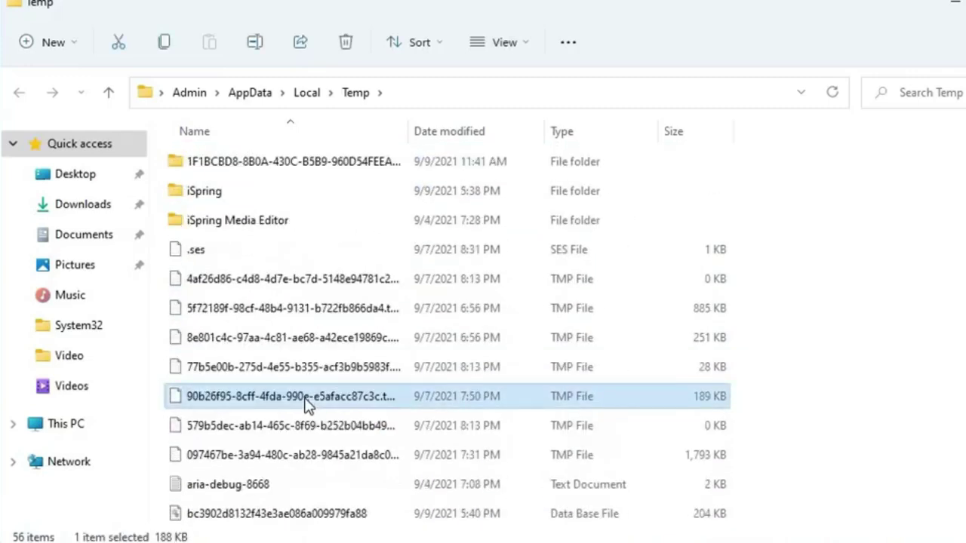
key(ctrl+a)
key(shift+Delete)
key(Return)
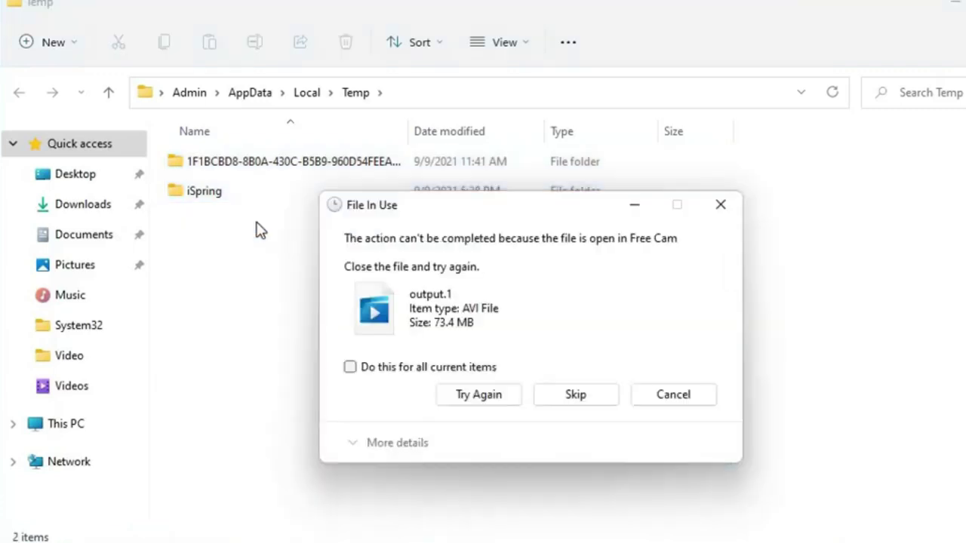
click(571, 395)
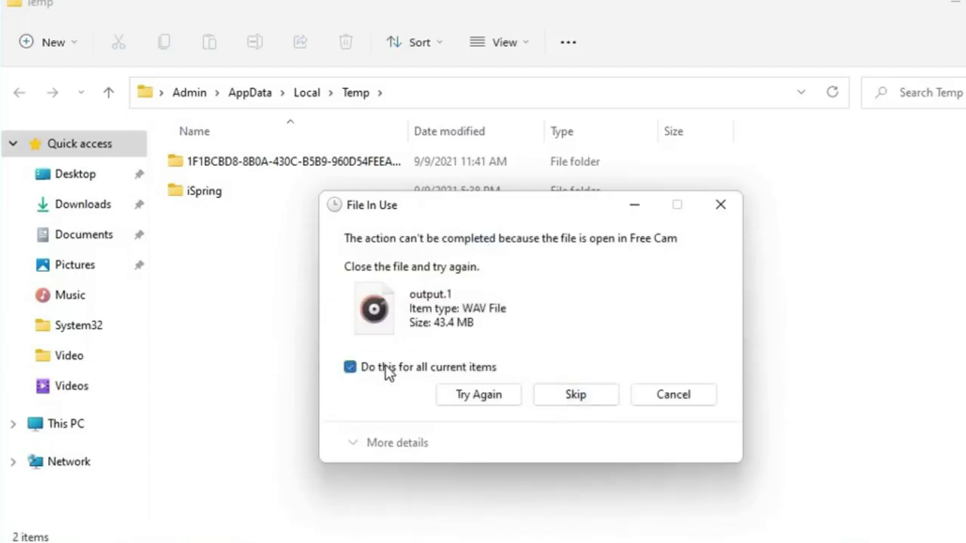
click(593, 396)
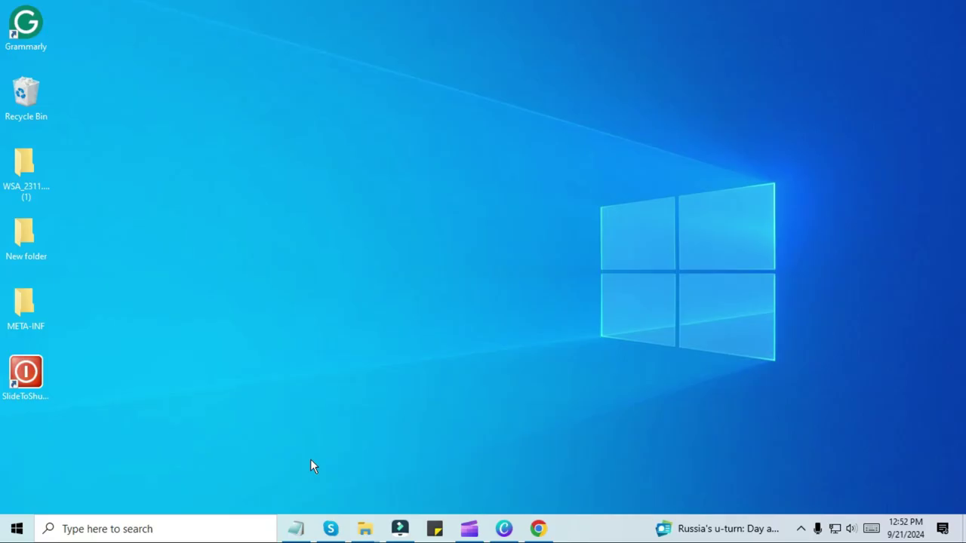
Launch Disk Cleanup with the Run command cleanmgr and choose drive C: for cleaning
key(super+r)
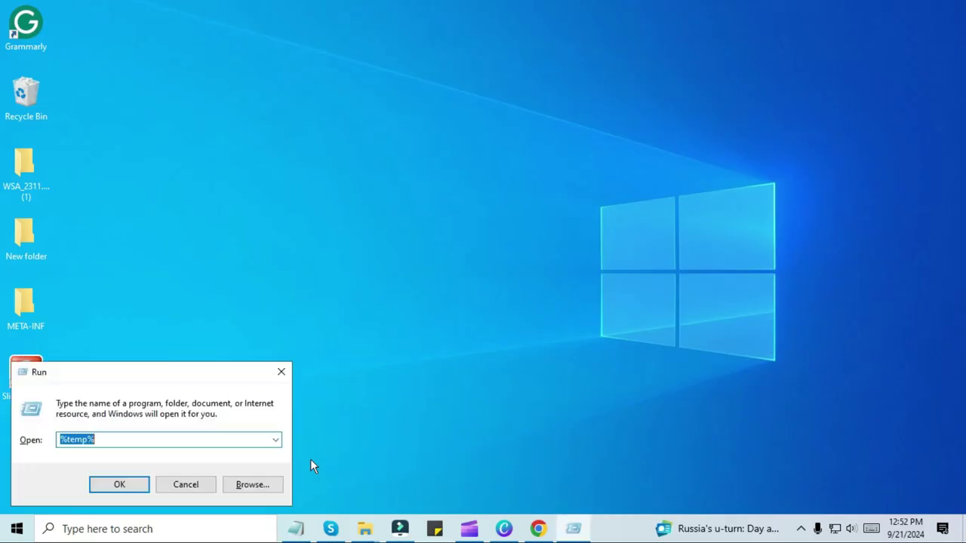
text(cle)
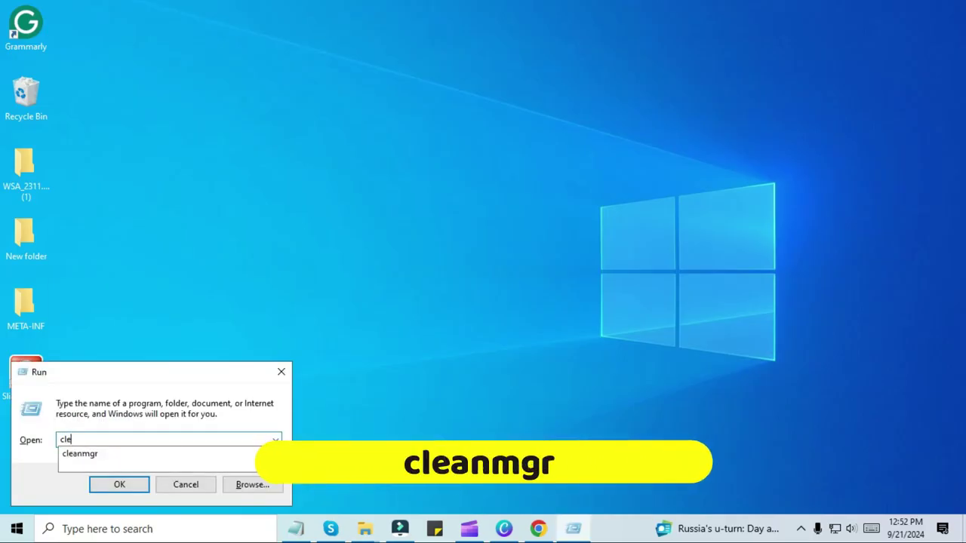
text(anmgr)
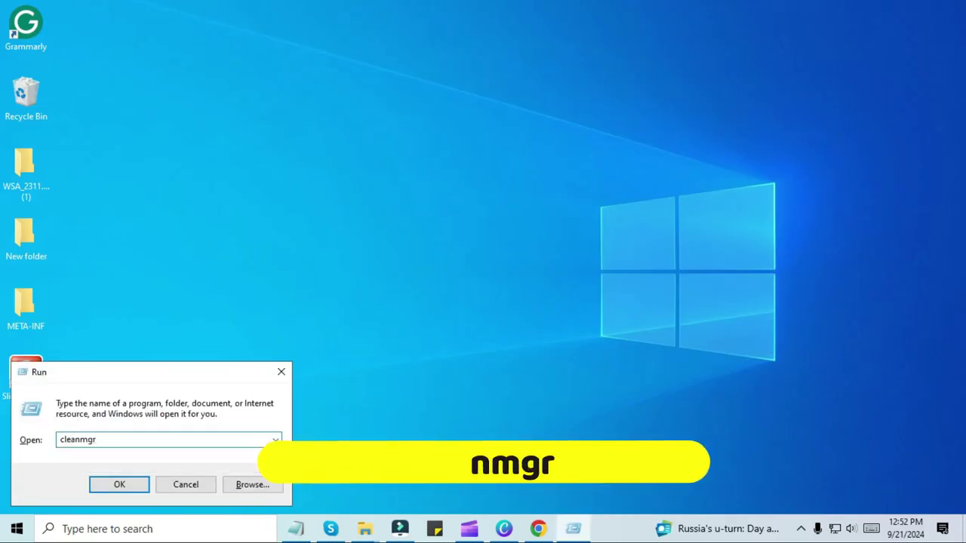
click(137, 486)
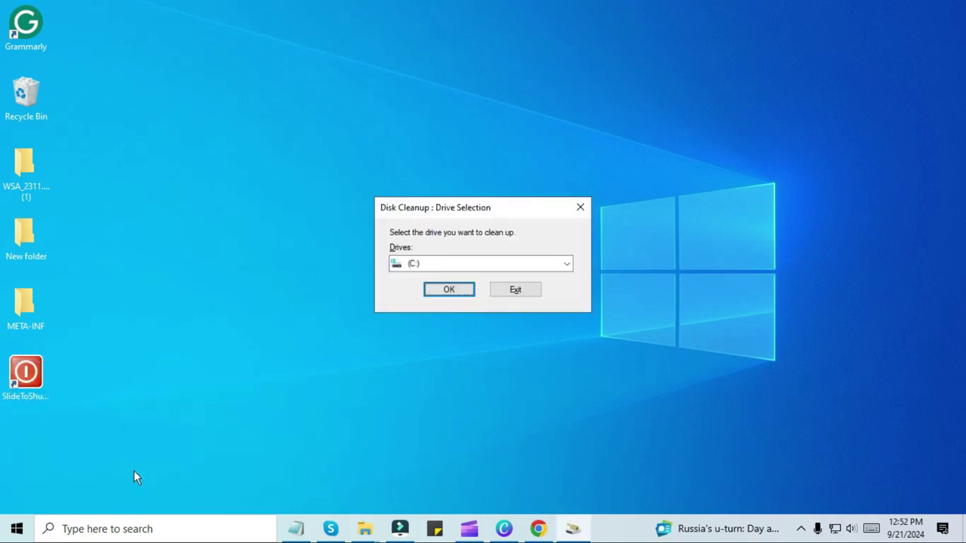
click(419, 263)
click(414, 279)
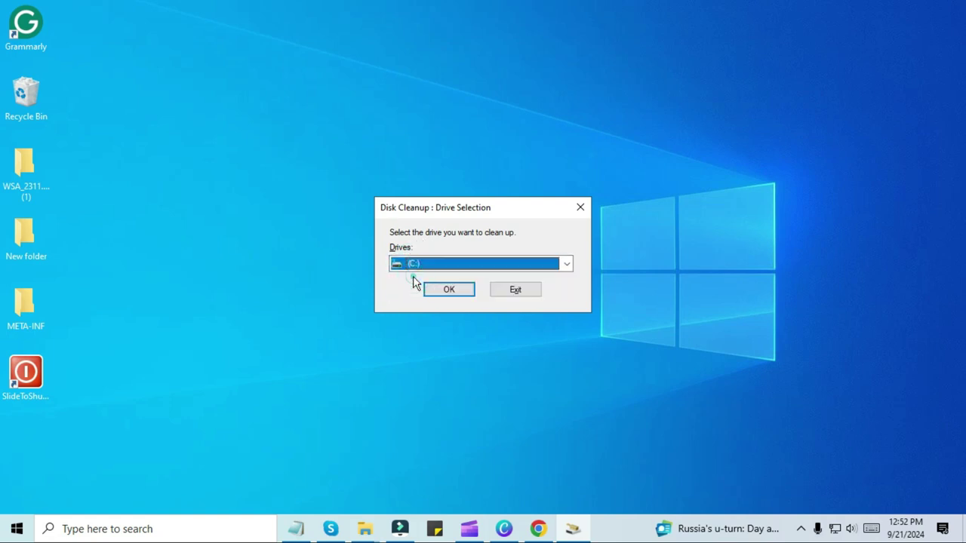
click(451, 291)
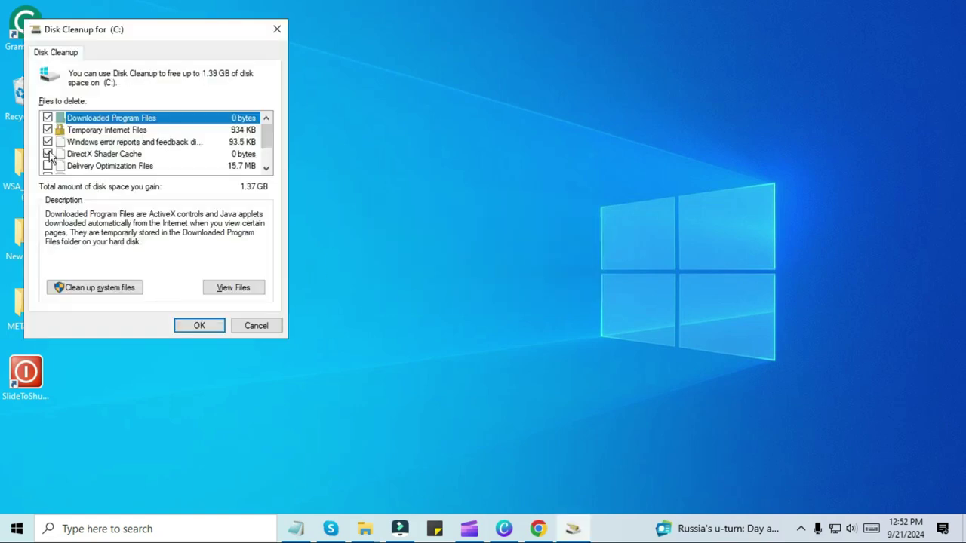
Mark all file categories for removal, including Delivery Optimization Files, Recycle Bin and Thumbnails, and permanently delete these files from drive C:
scroll(48, 168, down, 1)
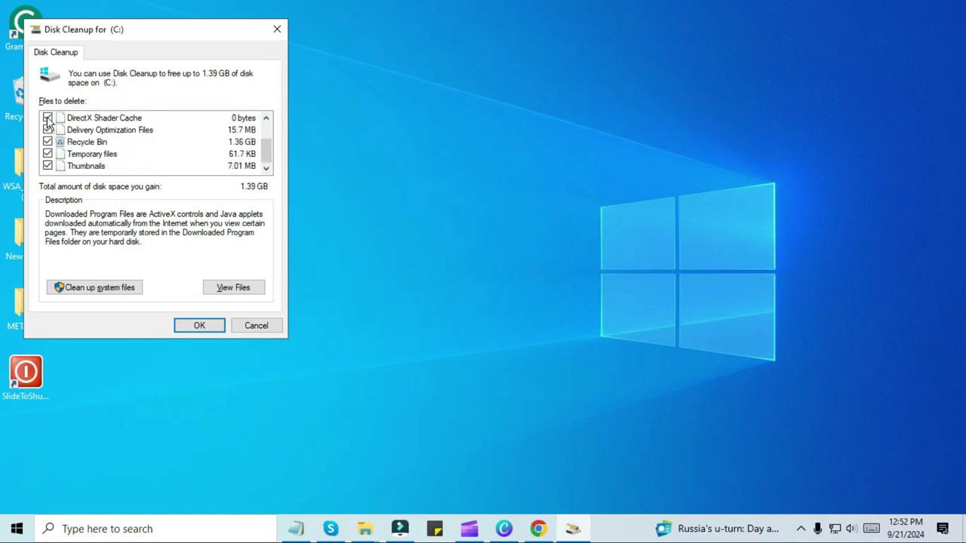
scroll(47, 123, up, 1)
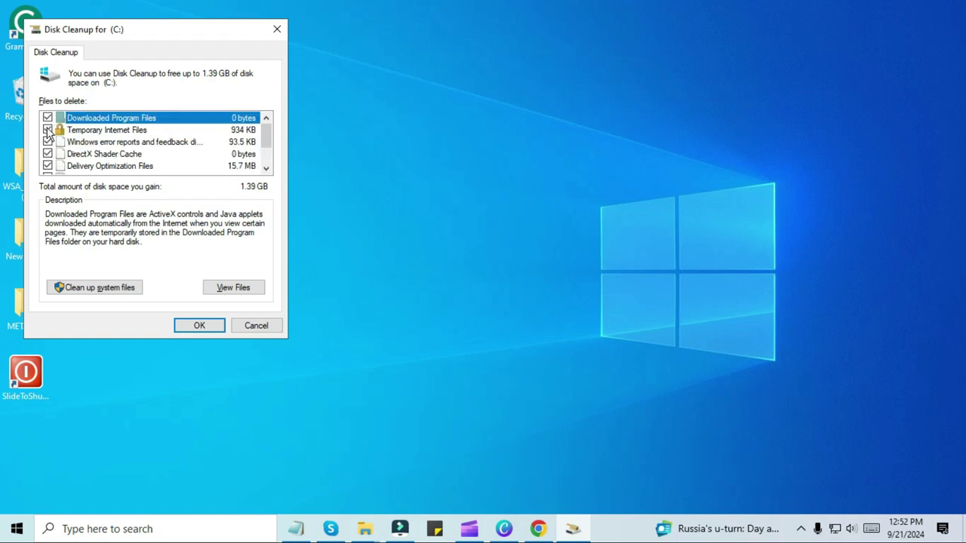
click(198, 327)
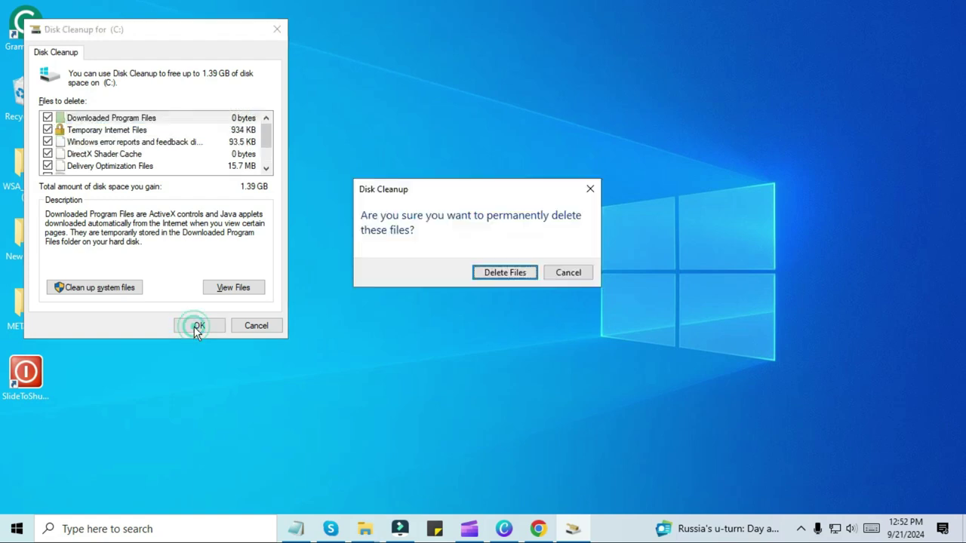
click(501, 275)
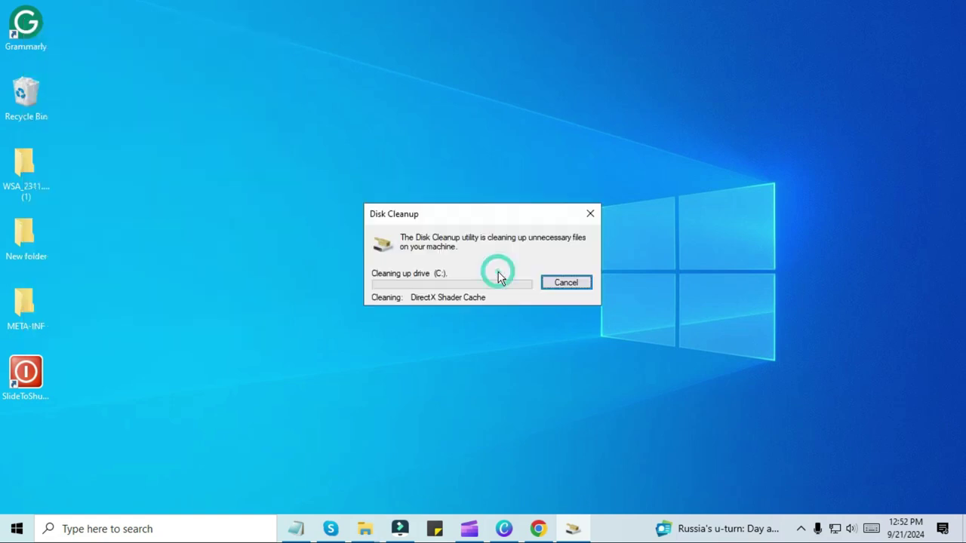